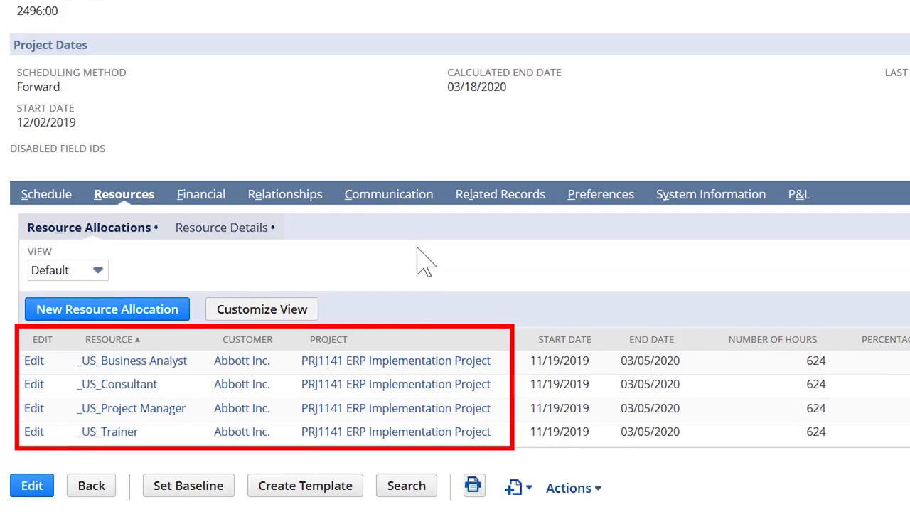
Step: Show the project's scheduled tasks in the Assignees view and review the resource assigned to each task
click(47, 199)
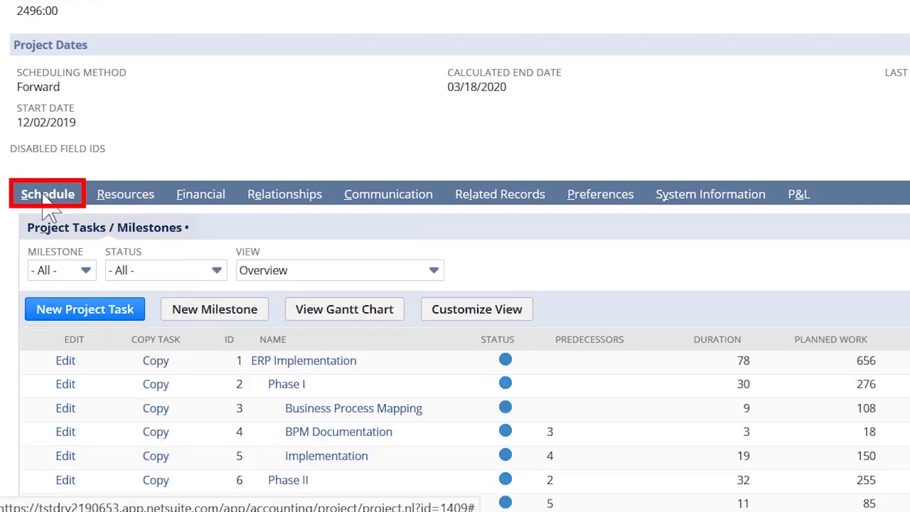
click(327, 273)
click(299, 293)
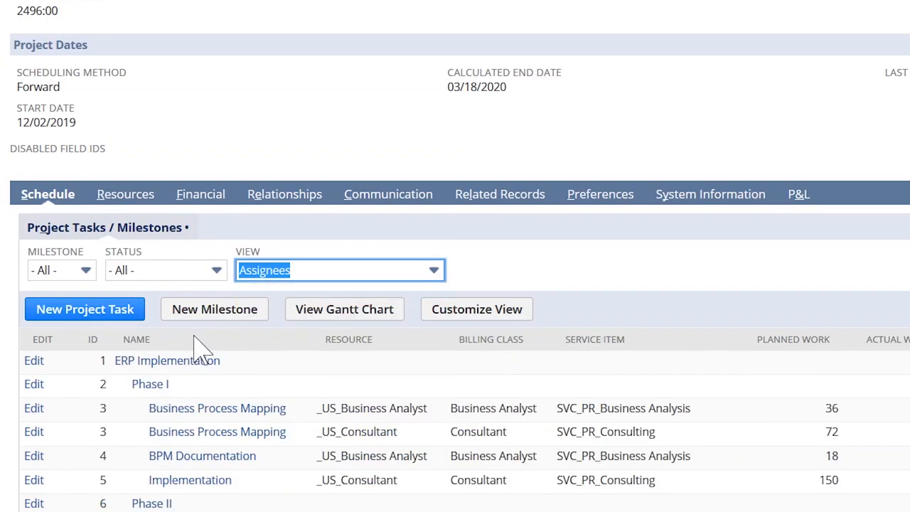
scroll(171, 377, down, 2)
click(33, 324)
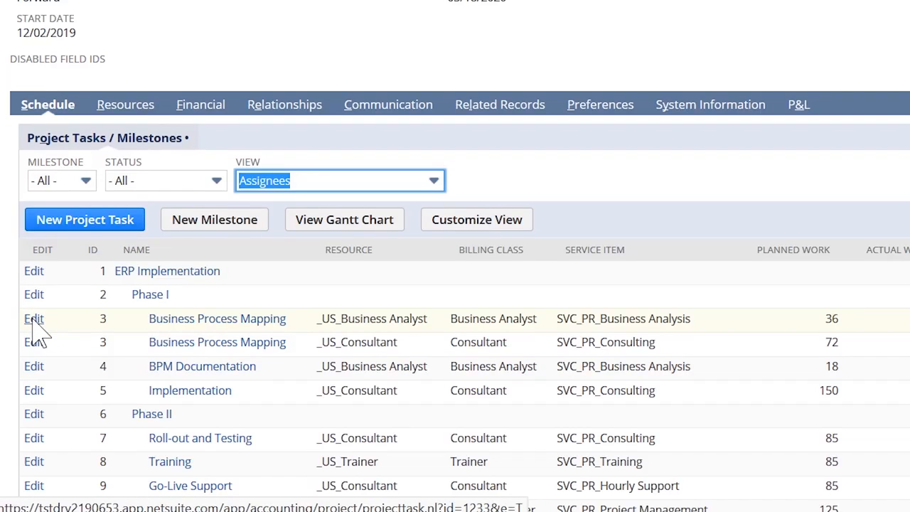
Step: Start a new resource allocation from the project's resources and choose the first listed employee as the resource
click(150, 114)
click(156, 119)
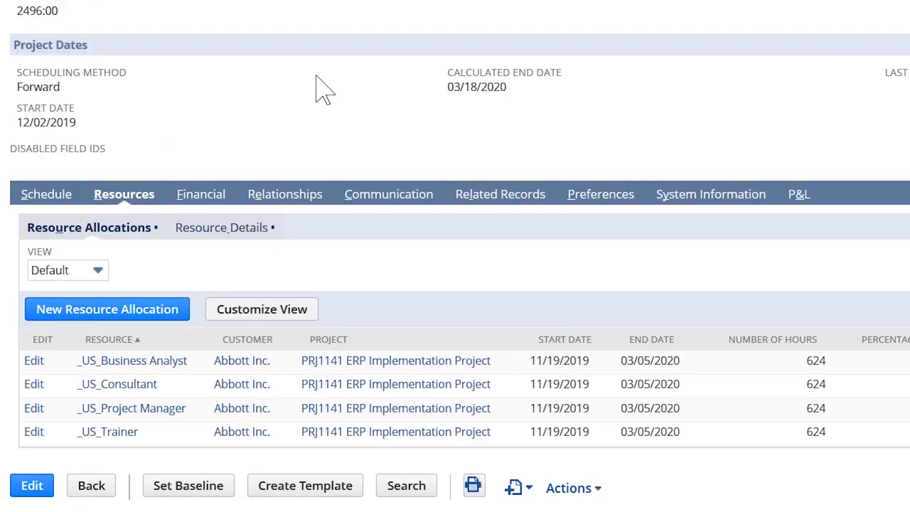
click(140, 313)
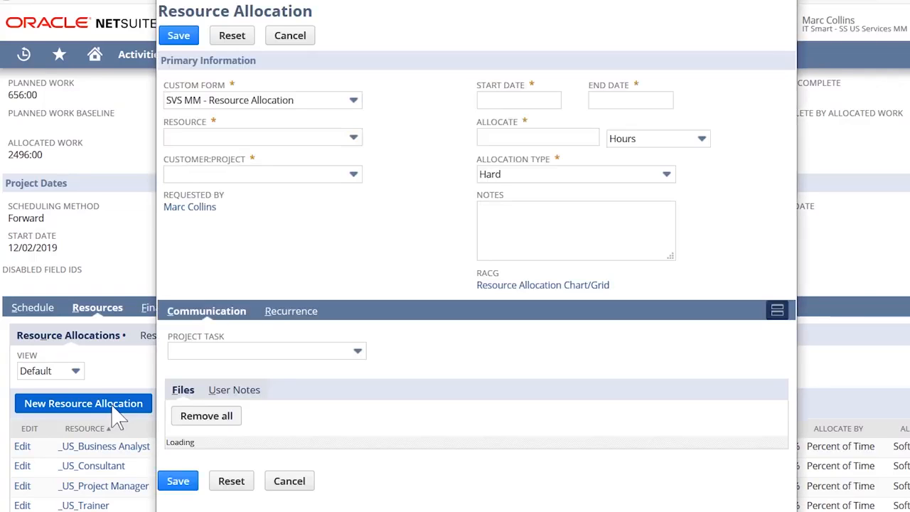
click(354, 137)
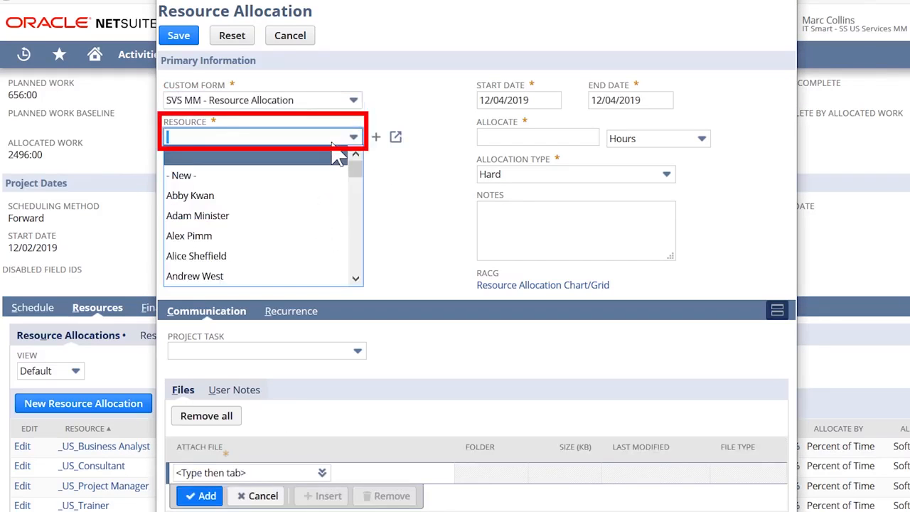
click(304, 196)
Step: Allocate 50 hours with an end date of 12/28/2019 and save the resource allocation
click(530, 136)
text(50)
click(625, 99)
click(684, 100)
click(685, 201)
click(174, 34)
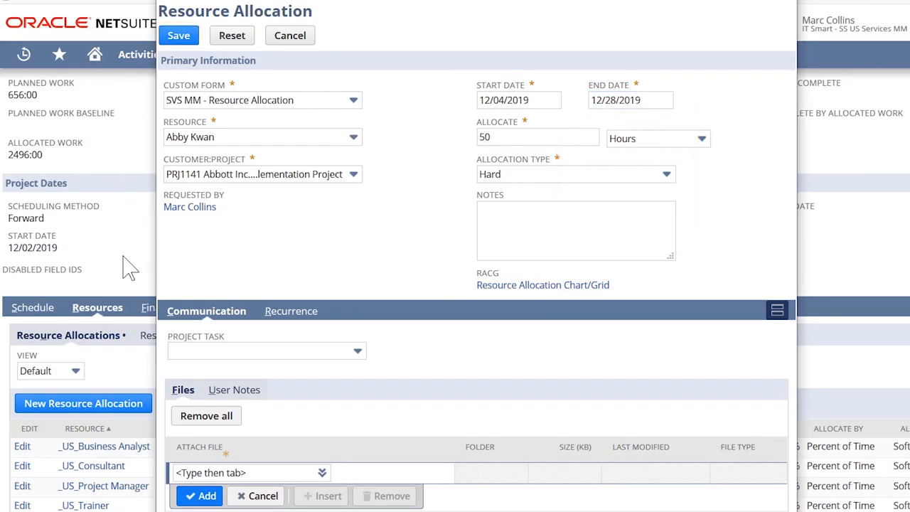
Step: Go to the Resource Allocations chart and expand the first two employees to view their project allocations
scroll(160, 190, up, 3)
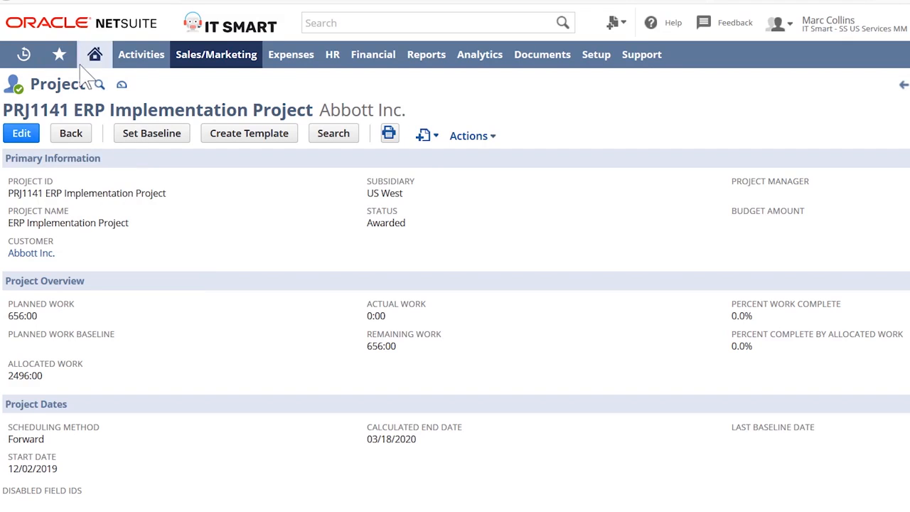
mouse_move(60, 59)
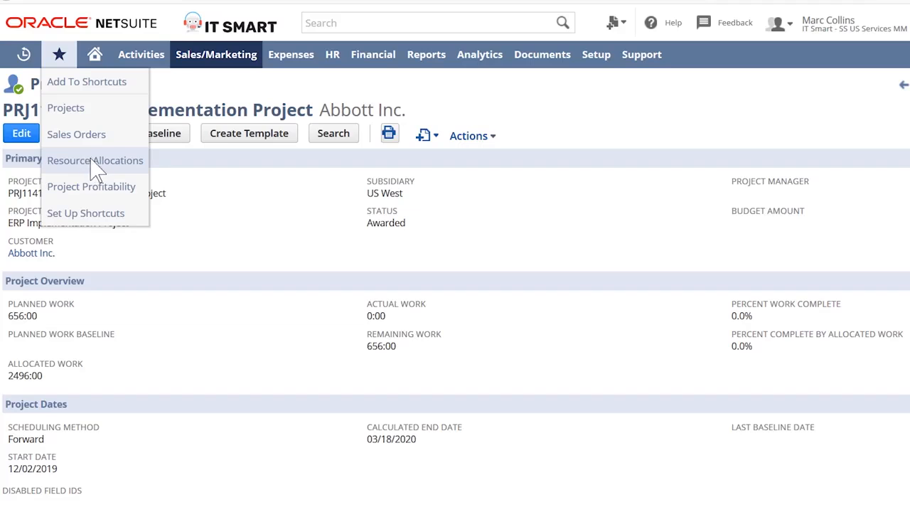
click(128, 163)
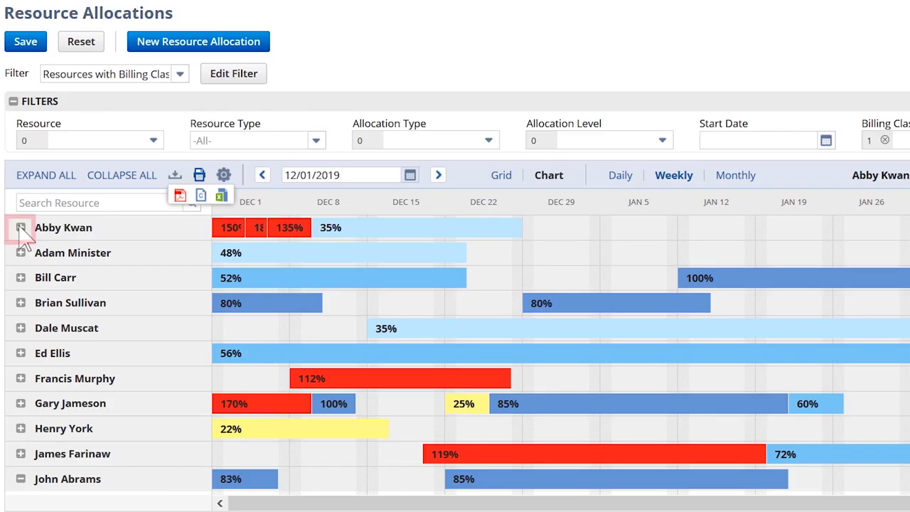
click(21, 227)
click(20, 353)
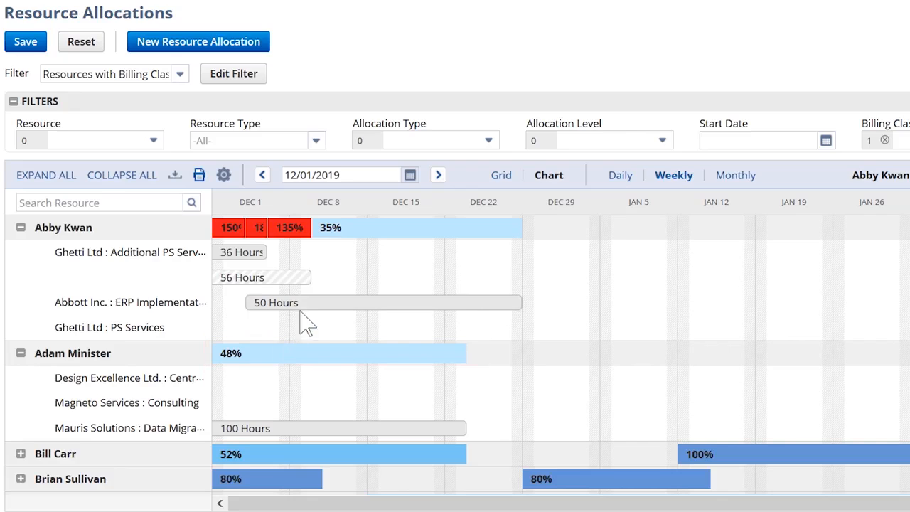
Step: Start a new resource allocation from the chart and set the resource search's availability end date to 03/07/2020
click(221, 44)
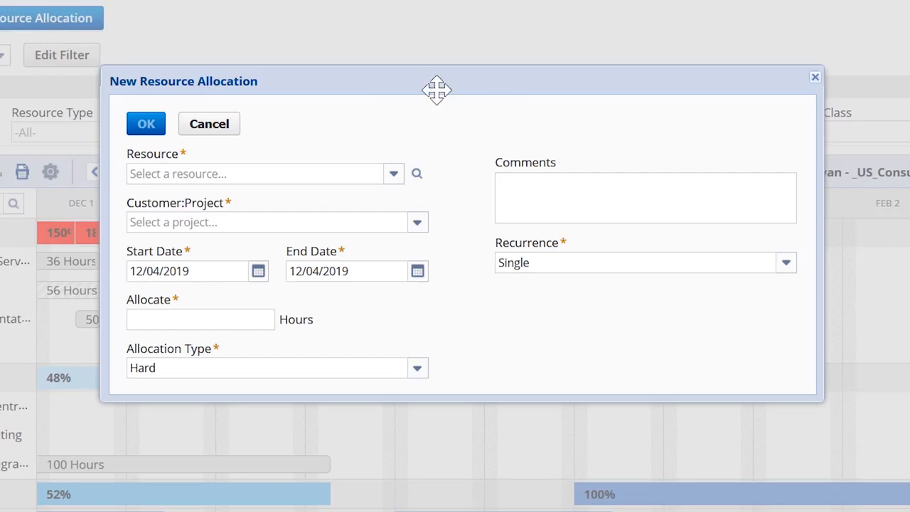
click(418, 176)
click(437, 186)
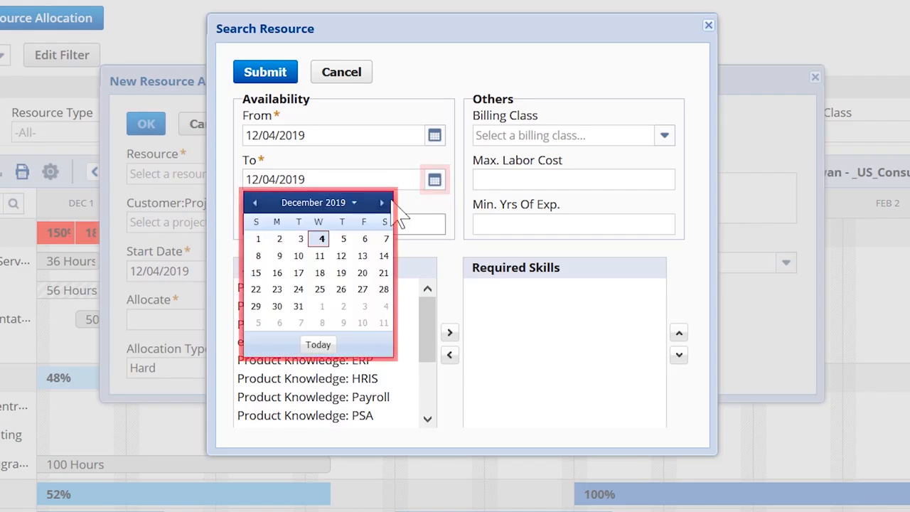
click(381, 202)
click(382, 202)
click(382, 202)
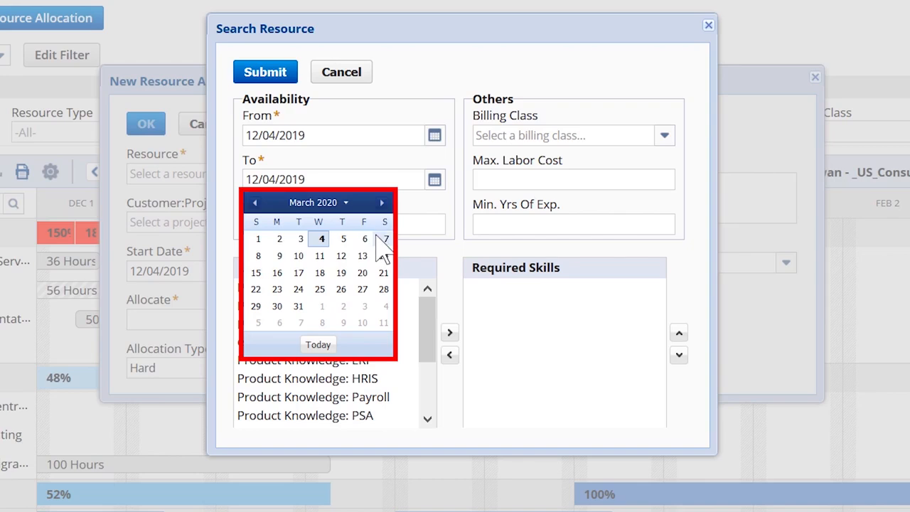
click(385, 239)
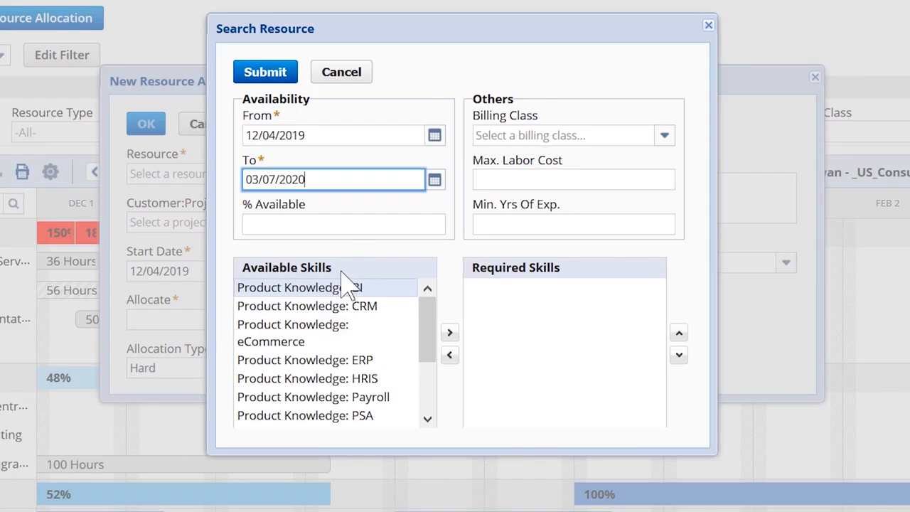
Step: Add Product Knowledge: ERP and Tech Skill: Java EE to the required skills of the resource search
scroll(356, 328, down, 5)
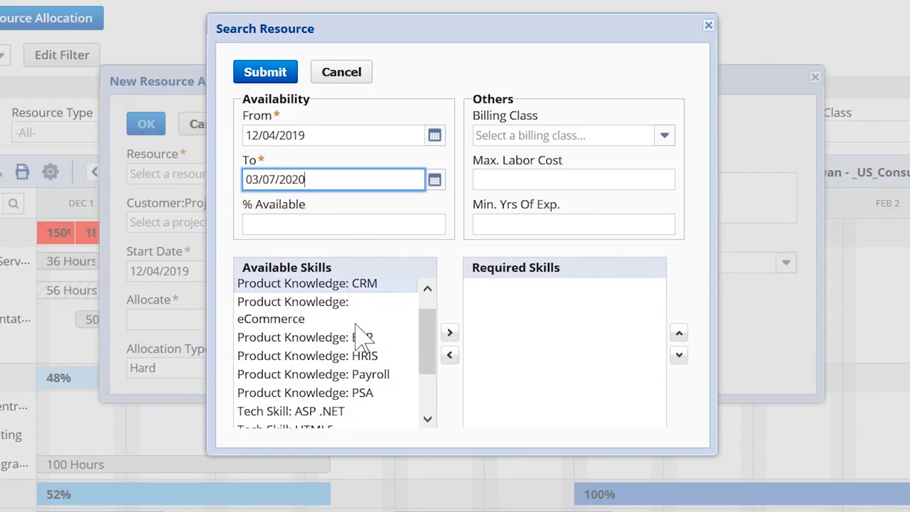
drag(433, 381, 444, 310)
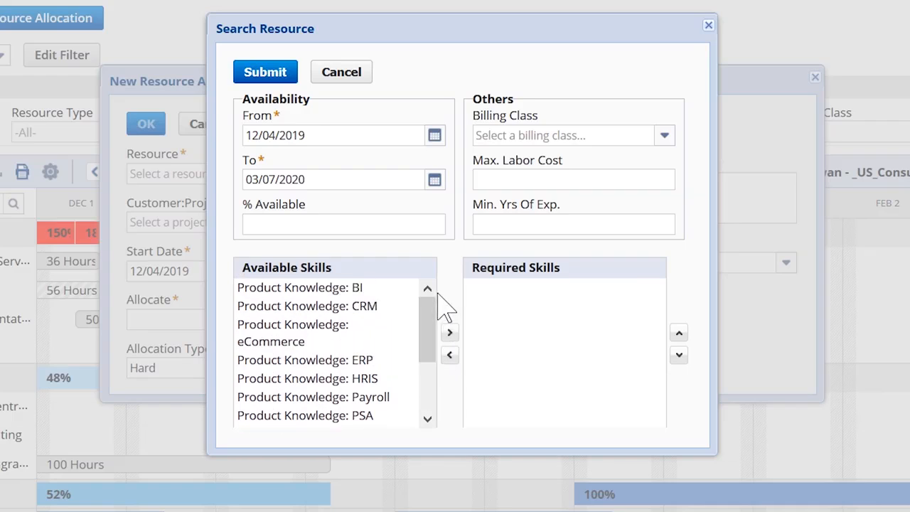
double_click(370, 361)
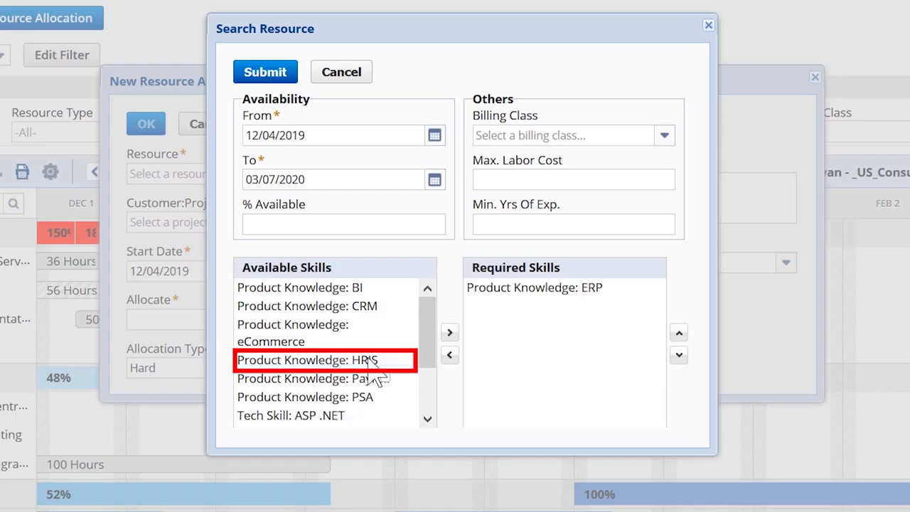
scroll(373, 364, down, 3)
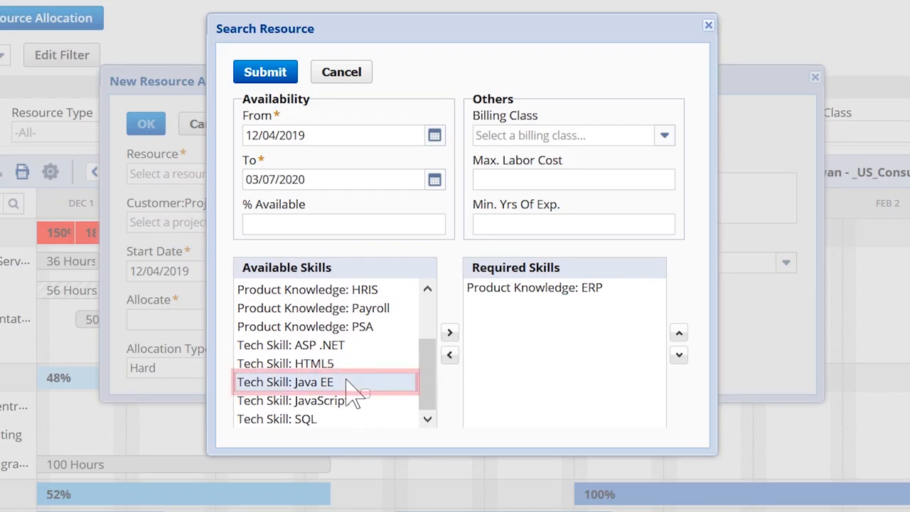
double_click(348, 384)
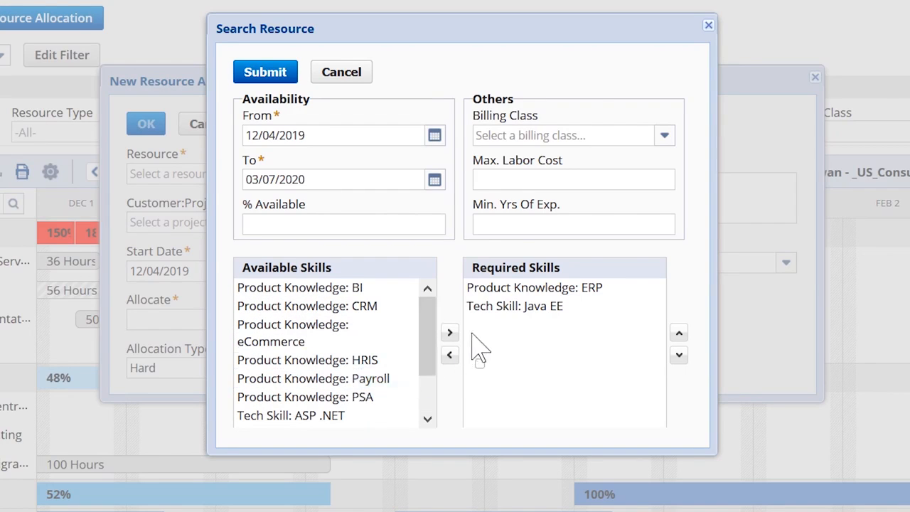
Step: Search for resources with the Consultant billing class and select the one with the 86% skillset score
click(664, 136)
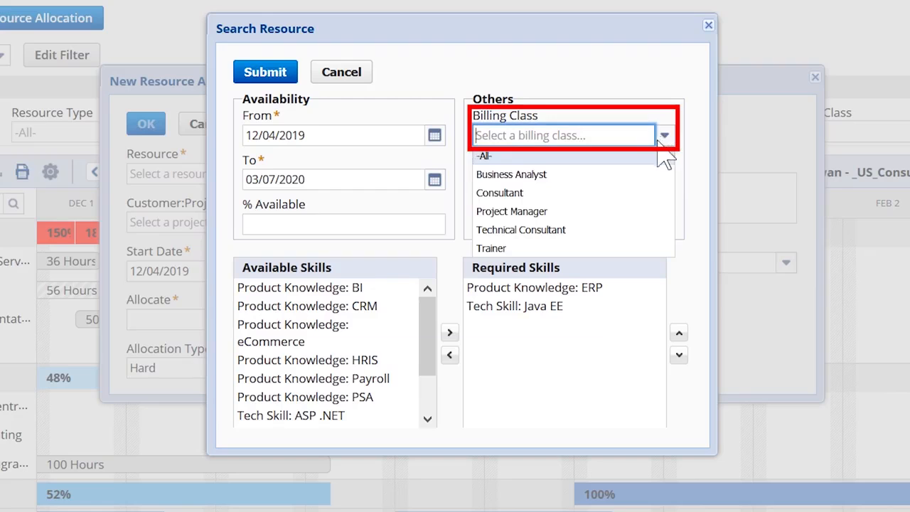
click(614, 198)
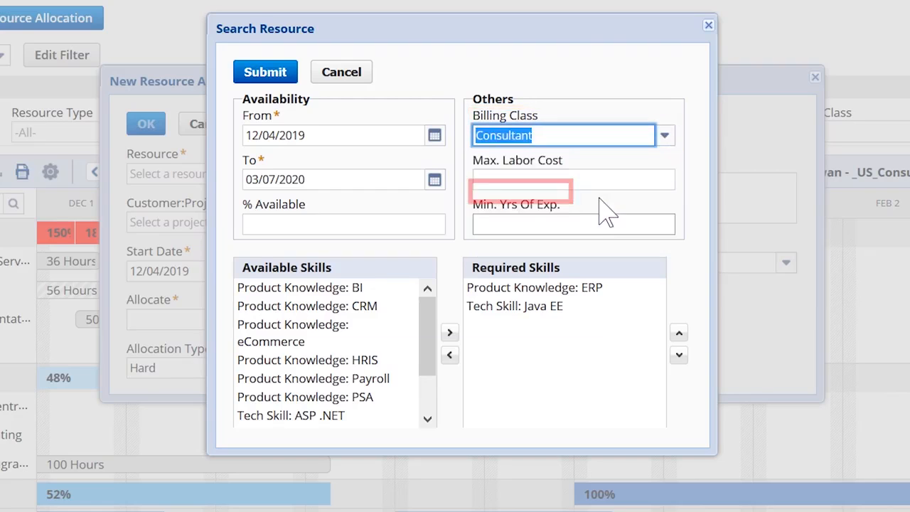
click(270, 76)
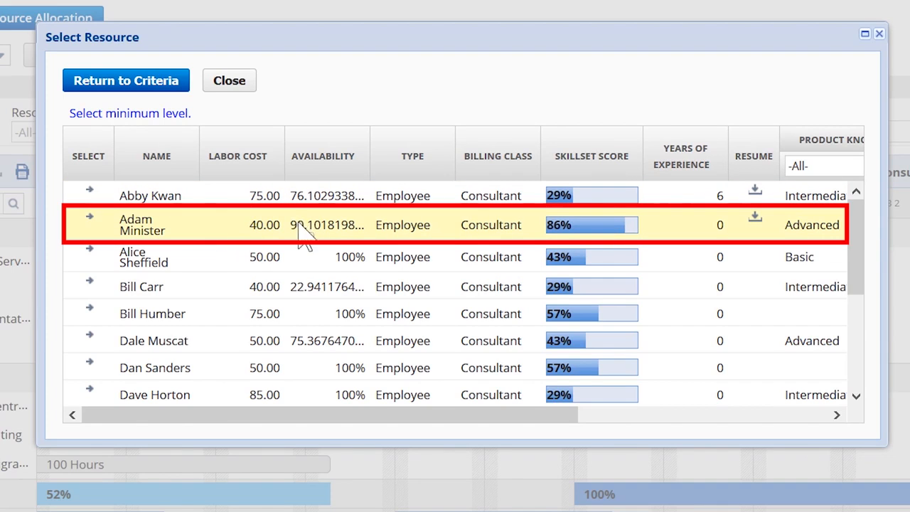
click(89, 218)
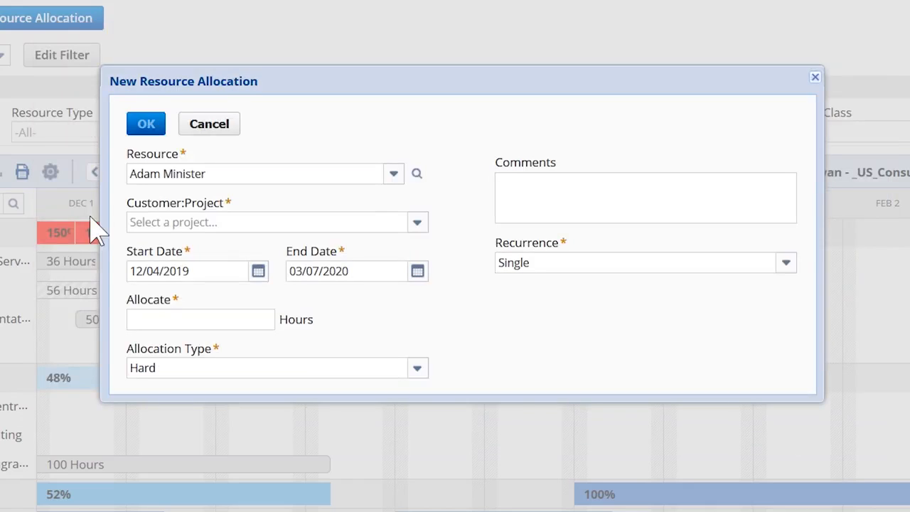
Step: Assign the allocation to Abbott Inc. : ERP Implementation Project with 150 hours and confirm it
click(418, 224)
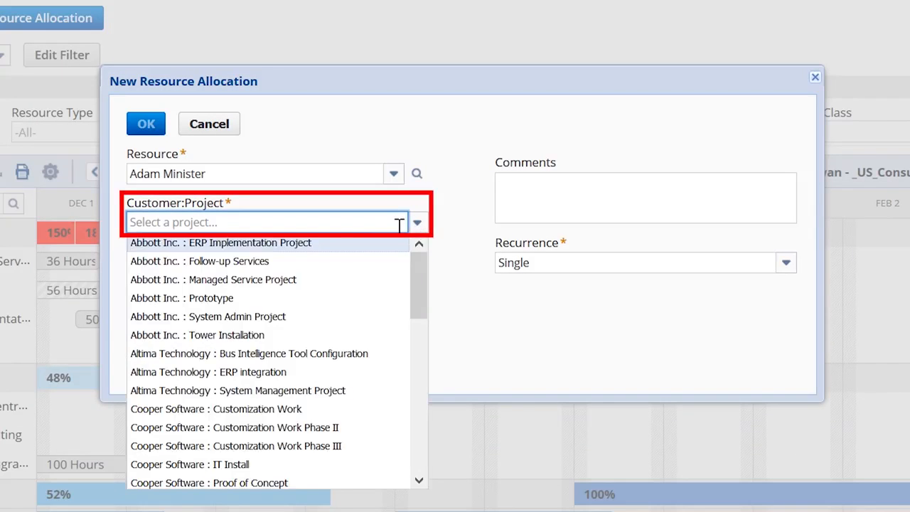
click(309, 245)
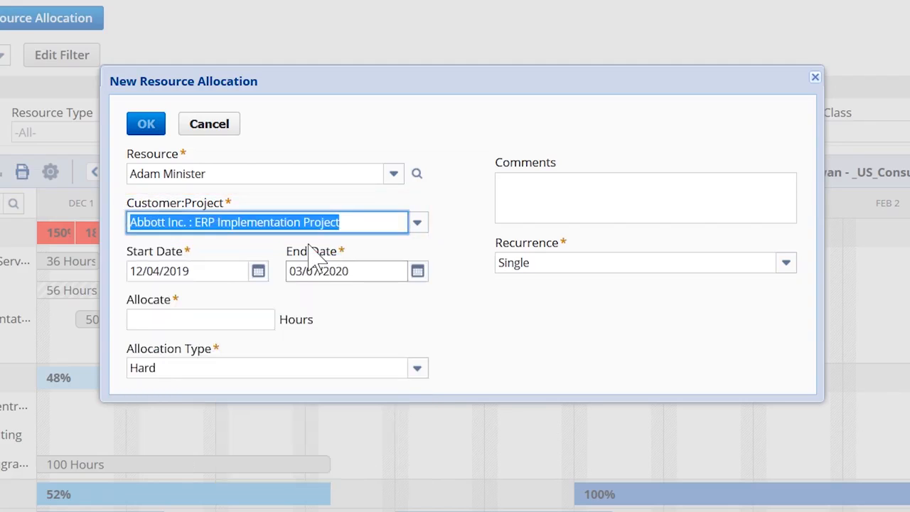
click(256, 319)
text(150)
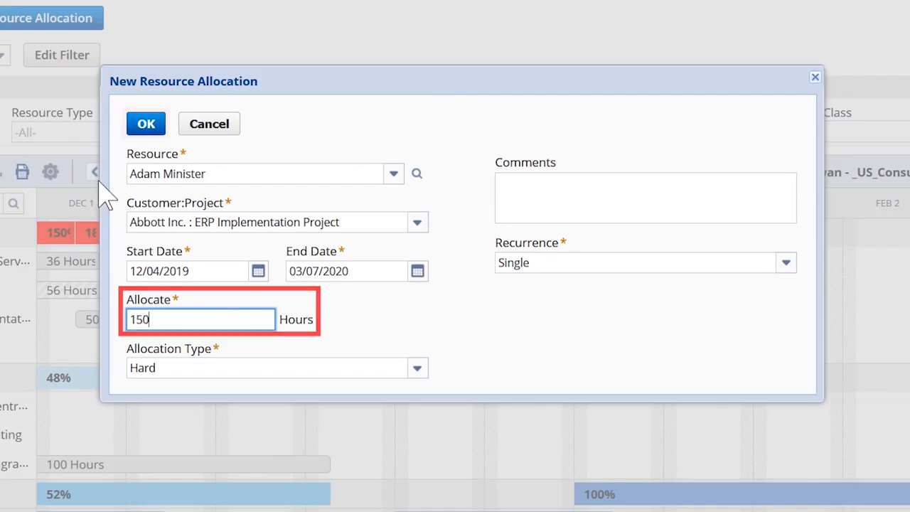
click(146, 124)
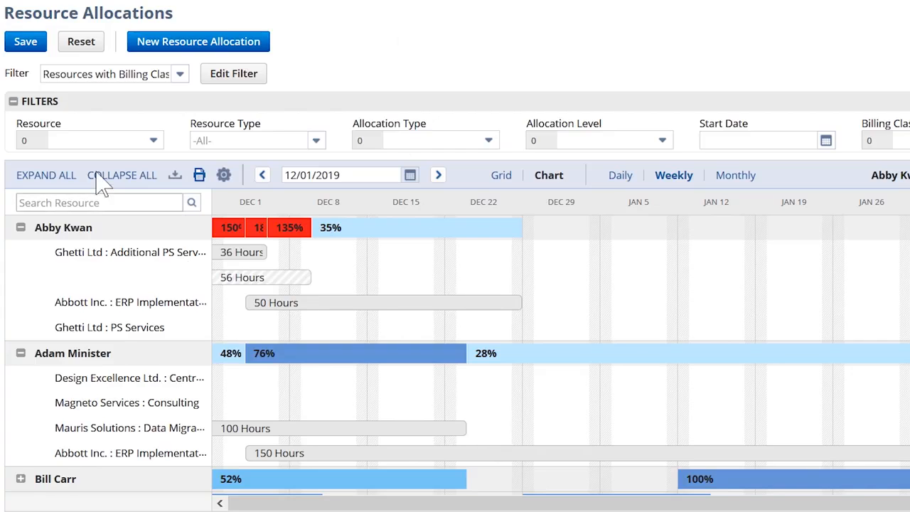
Step: Collapse the first two employees and the _US_Consultant generic resource in the allocation chart
click(21, 228)
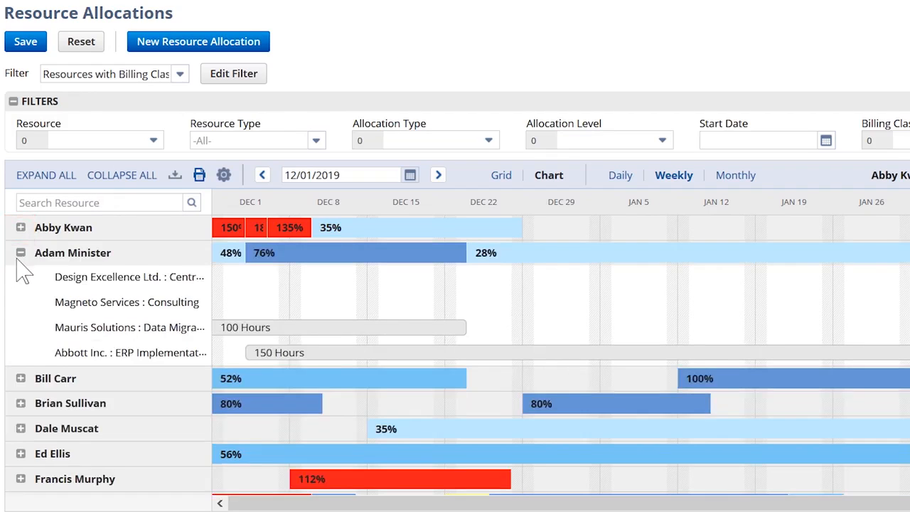
click(20, 252)
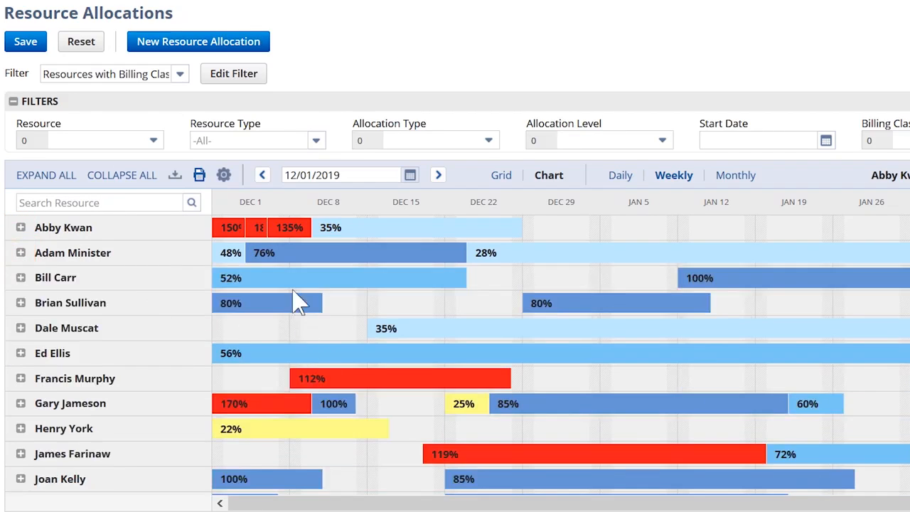
scroll(294, 301, down, 5)
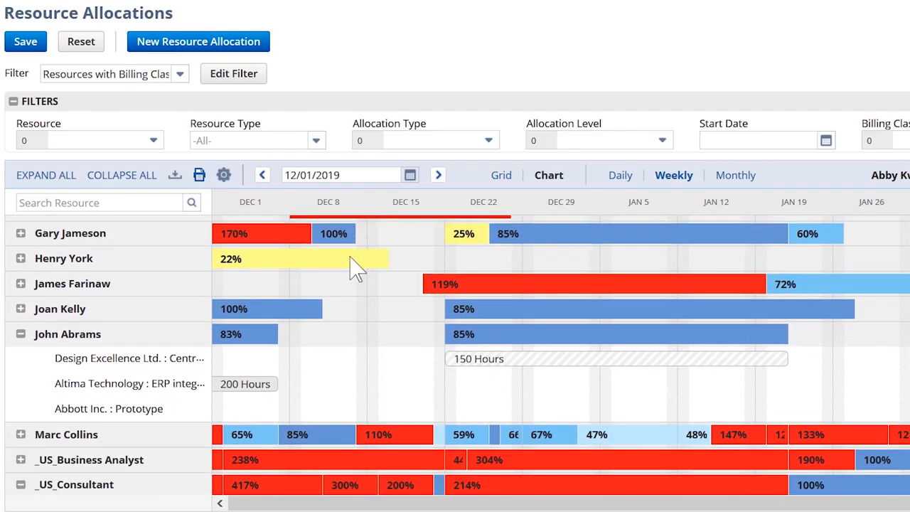
scroll(358, 264, down, 5)
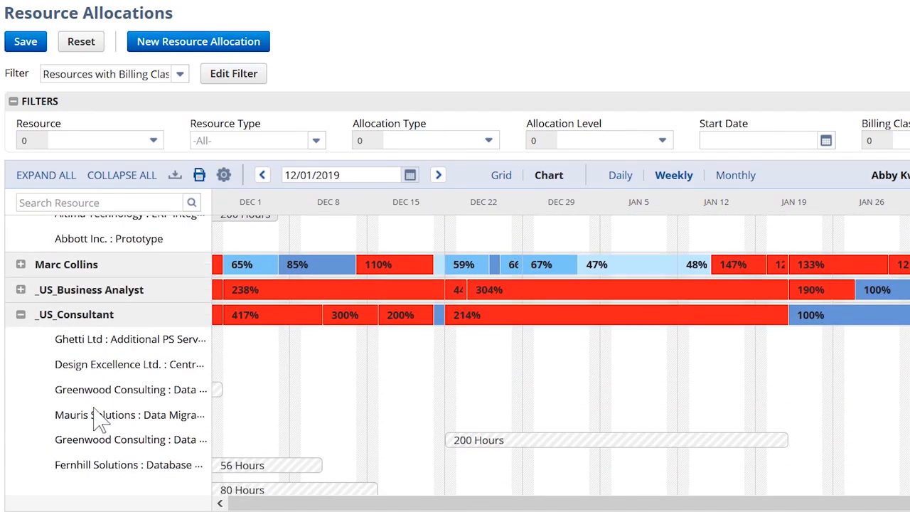
click(21, 315)
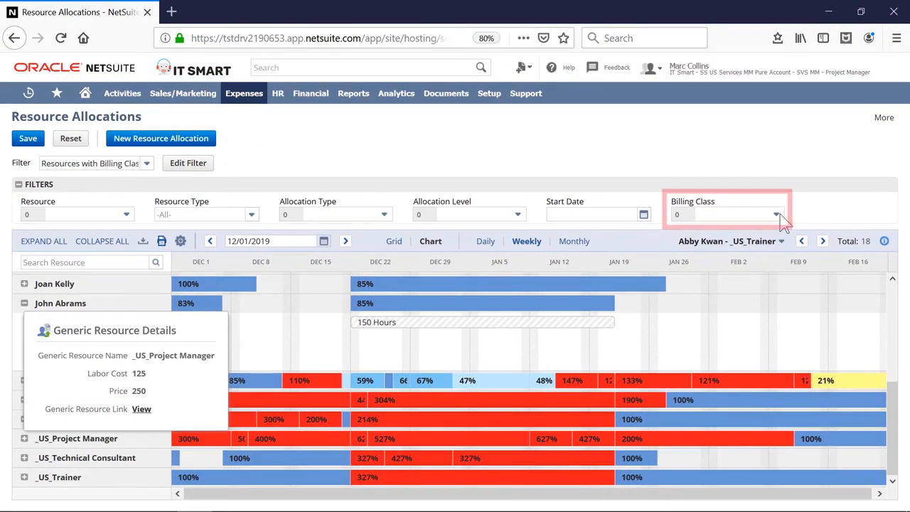
Step: Filter the allocation chart by the Consultant billing class
click(777, 215)
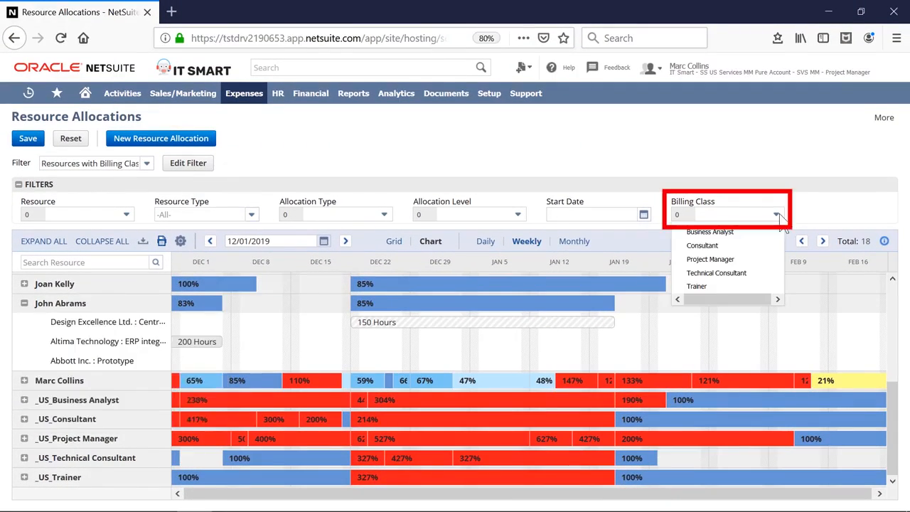
click(752, 246)
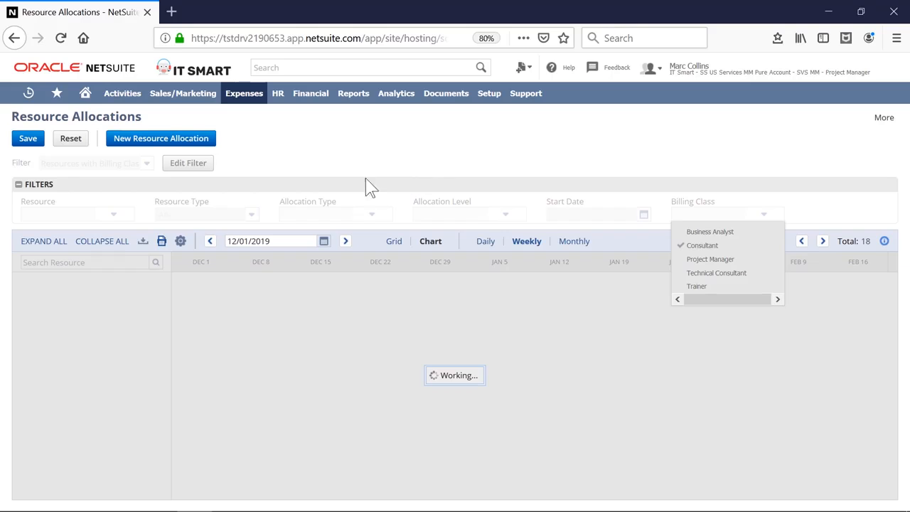
Step: Expand the _US_Consultant generic resource and open its 200-hour Greenwood Consulting : Data Migration/Integration allocation for editing
scroll(42, 441, down, 2)
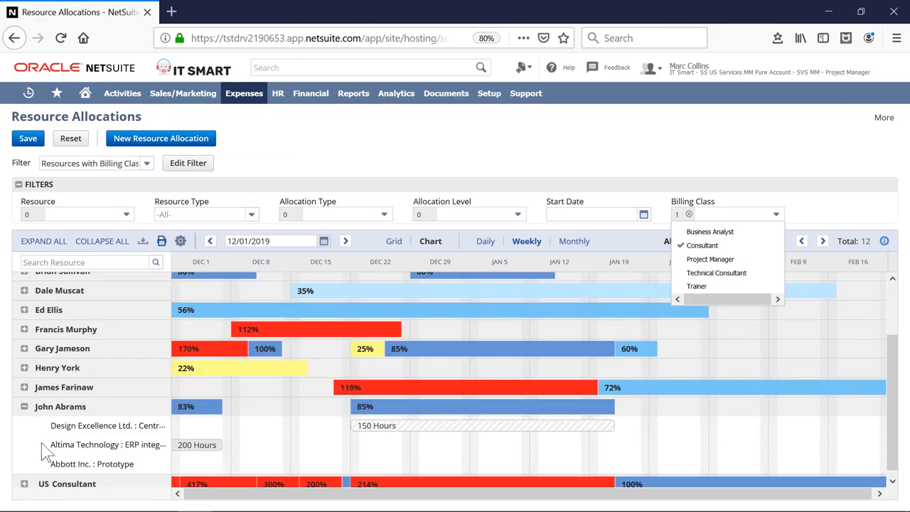
click(24, 484)
scroll(426, 434, down, 4)
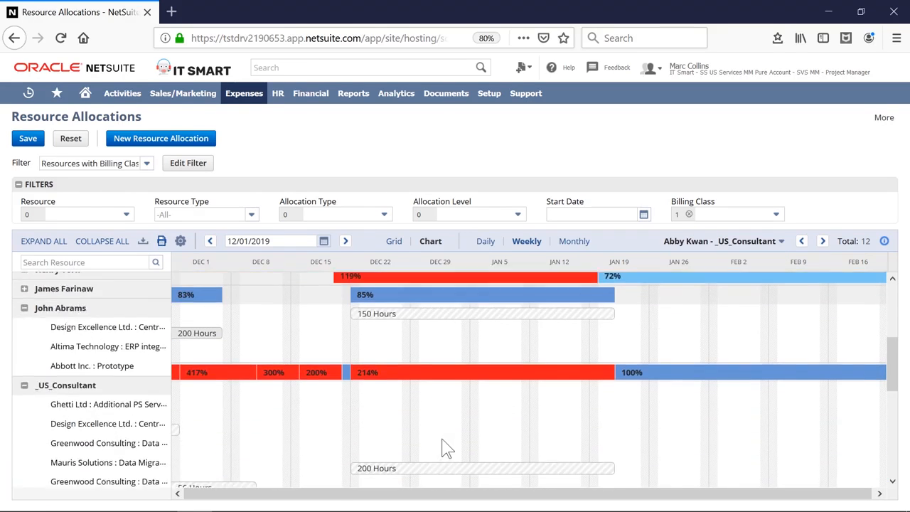
click(436, 449)
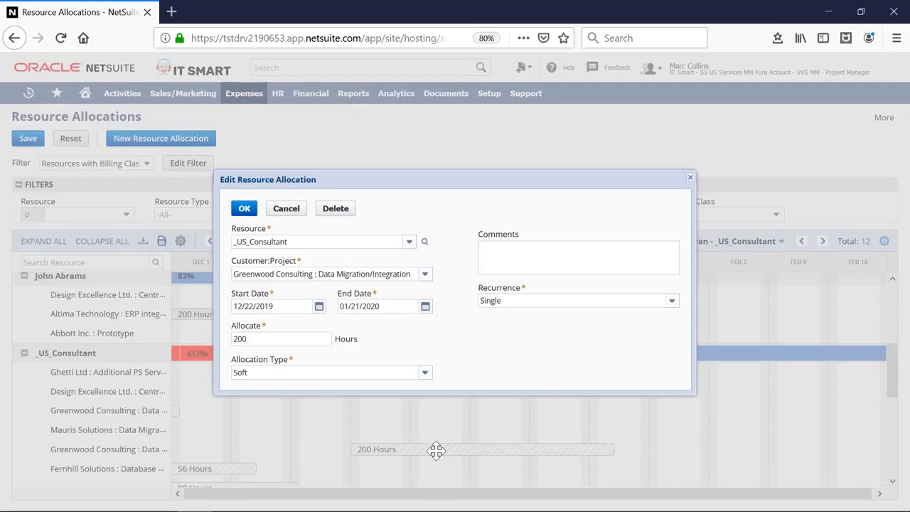
Step: Reassign the Greenwood Consulting allocation to the employee listed directly above _US_Consultant in the chart and confirm it
click(410, 242)
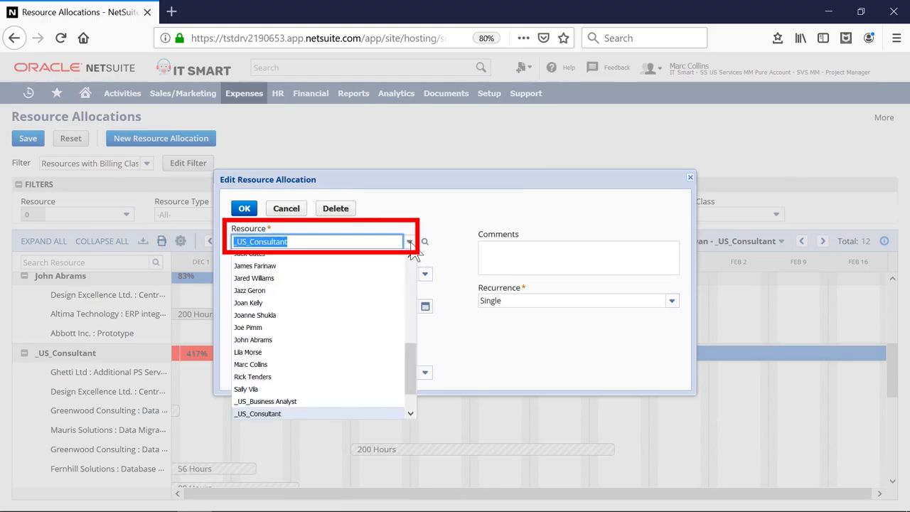
text(jo)
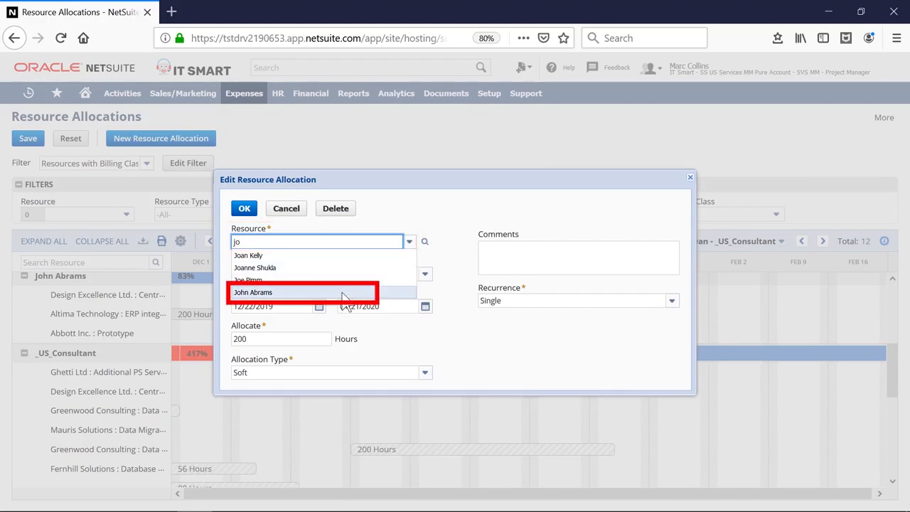
click(270, 292)
click(242, 211)
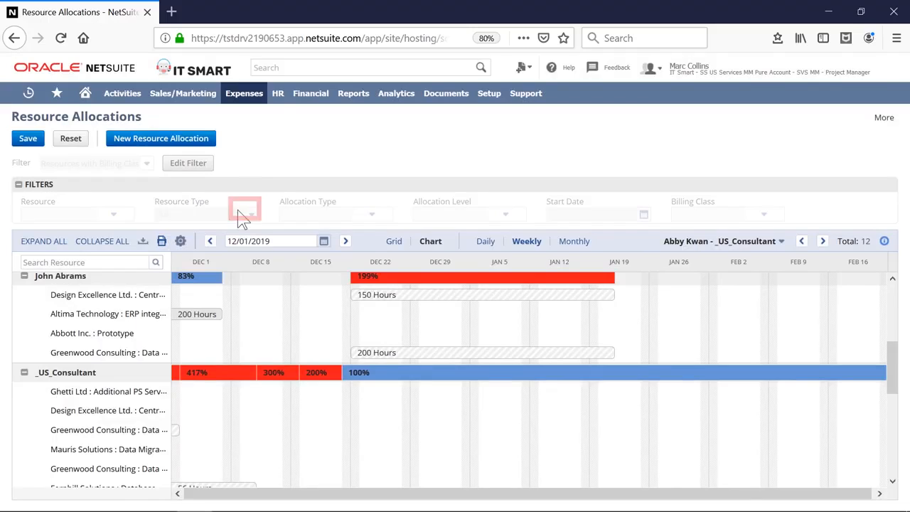
Step: Save the resource allocation changes and dismiss the confirmation
click(28, 141)
click(28, 141)
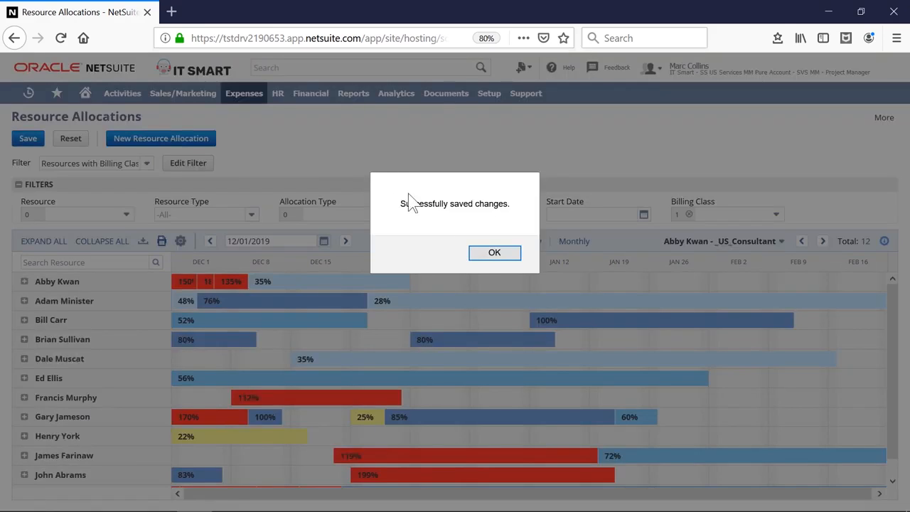
click(489, 254)
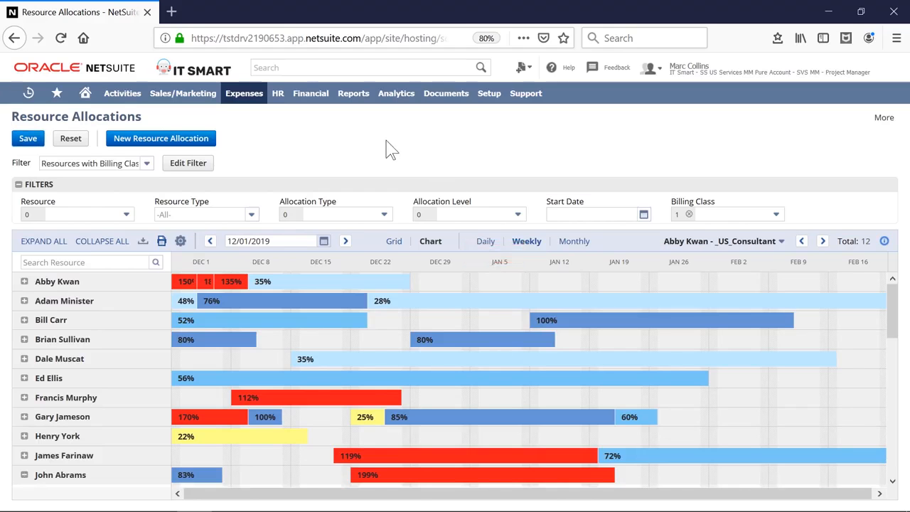
Step: Find and open the Allocated Utilization by Resource report, and expand the project breakdowns of the first two employees
click(334, 69)
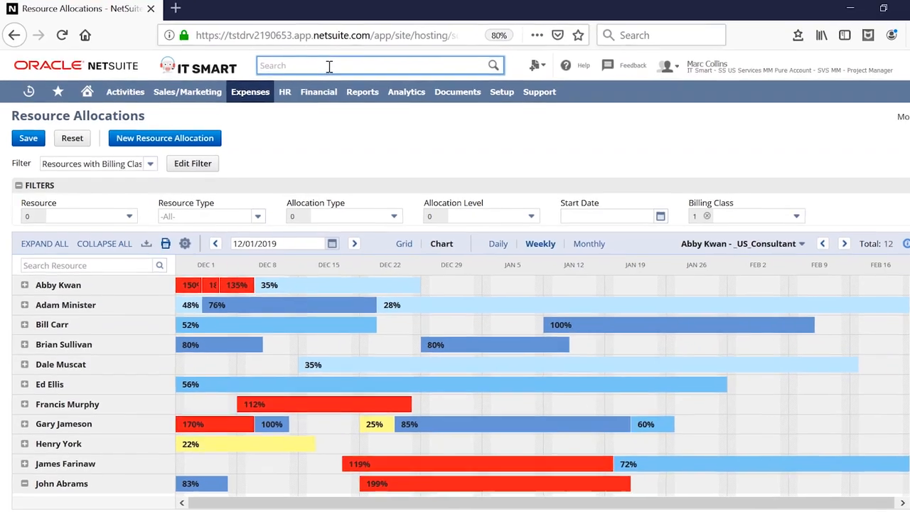
text(uti)
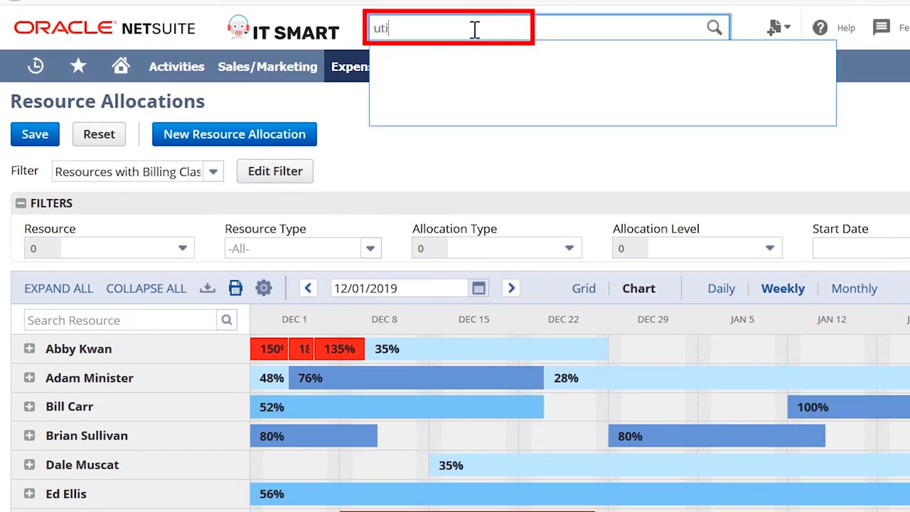
text(lization by res)
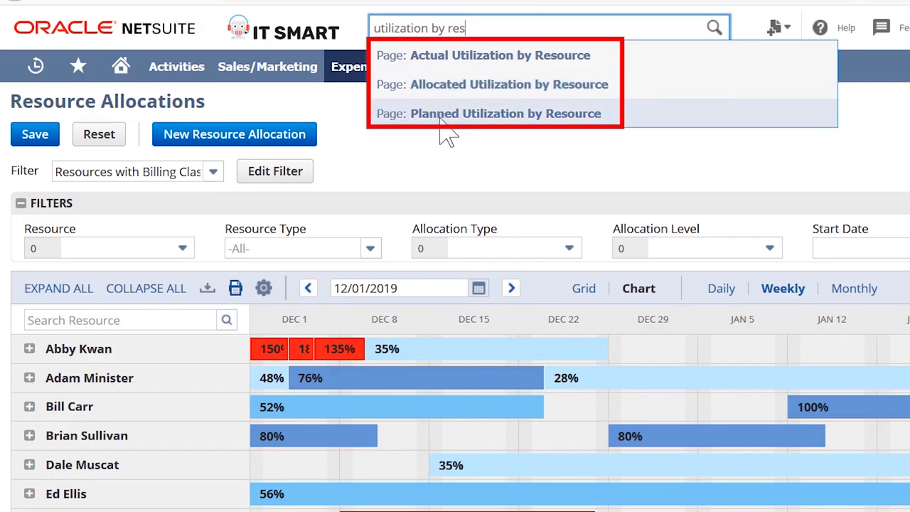
click(486, 93)
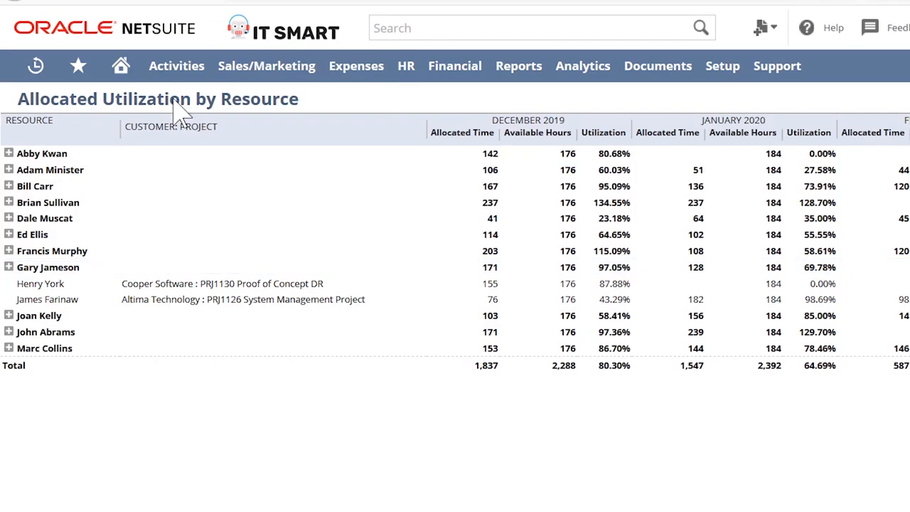
click(9, 154)
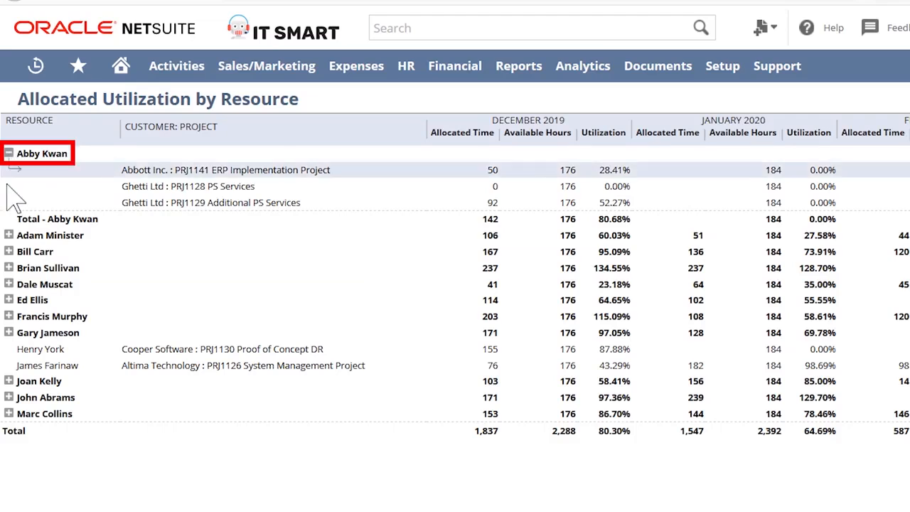
click(9, 235)
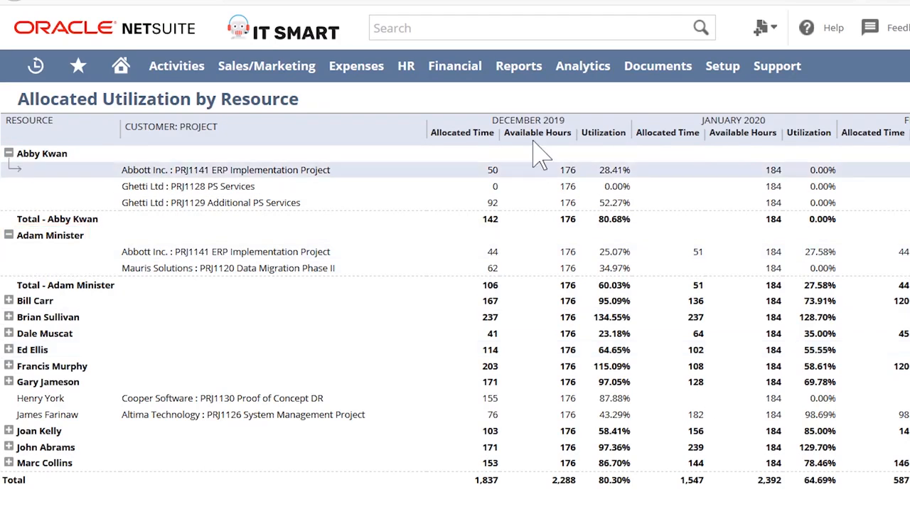